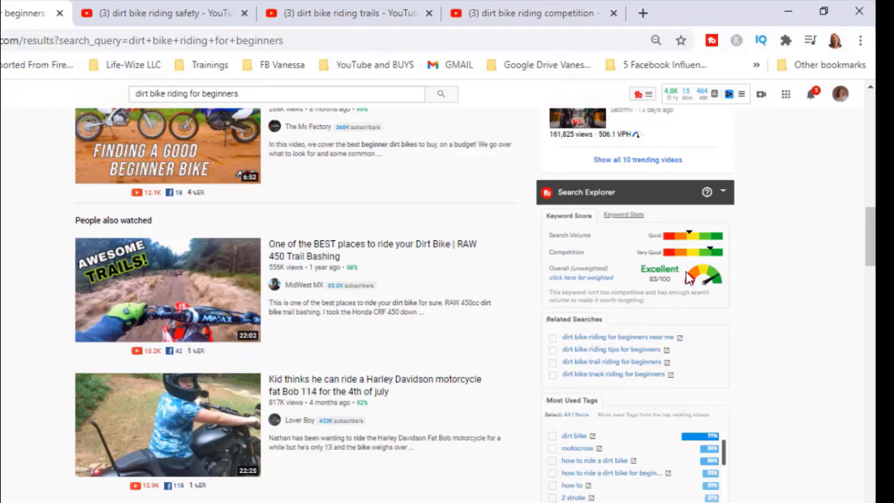
# Review the Search Explorer keyword score and tags for "dirt bike riding for beginners", plus the score and videos for "dirt bike riding safety".
pyautogui.moveTo(872, 231); pyautogui.dragTo(874, 245)
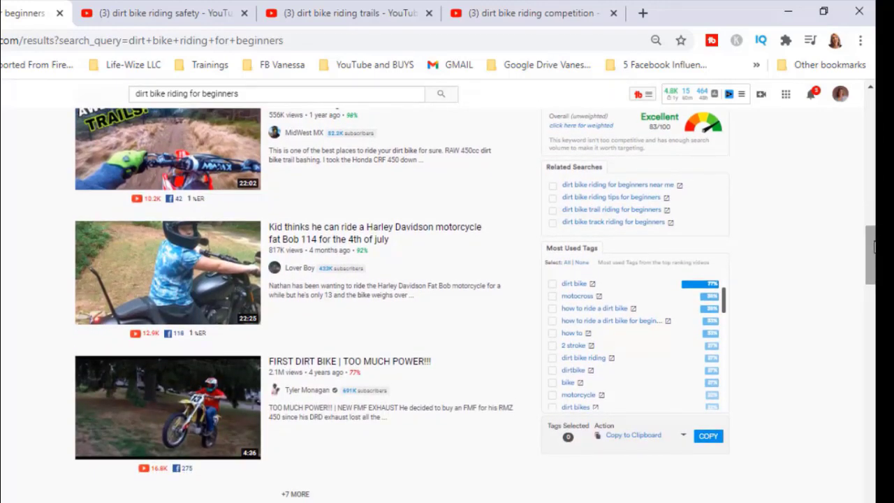
pyautogui.moveTo(872, 246); pyautogui.dragTo(873, 227)
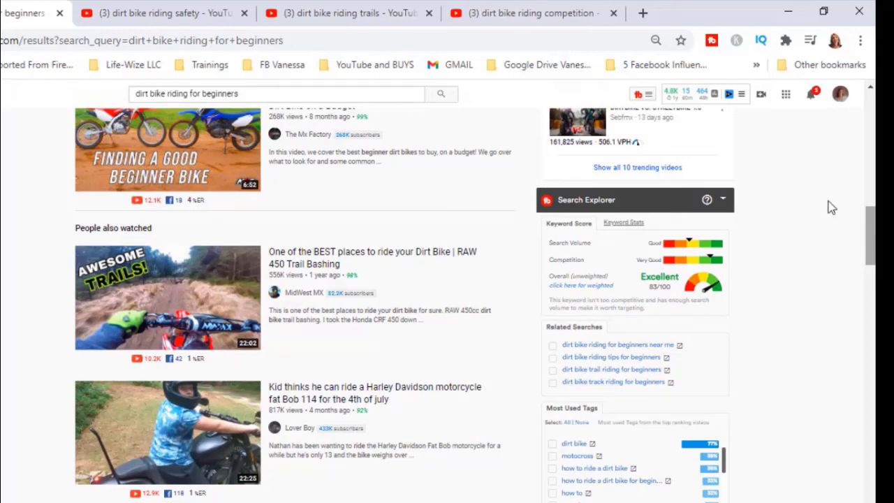
pyautogui.click(218, 14)
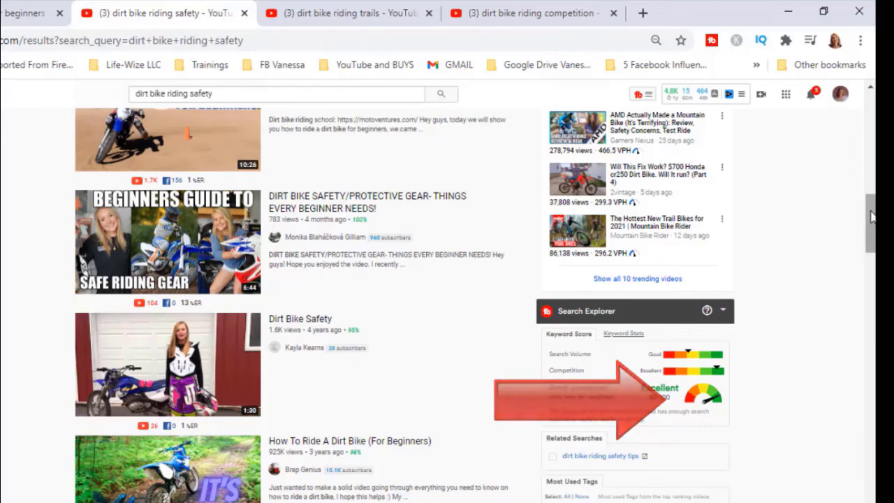
pyautogui.scroll(1, 871, 206)
pyautogui.scroll(2, 871, 203)
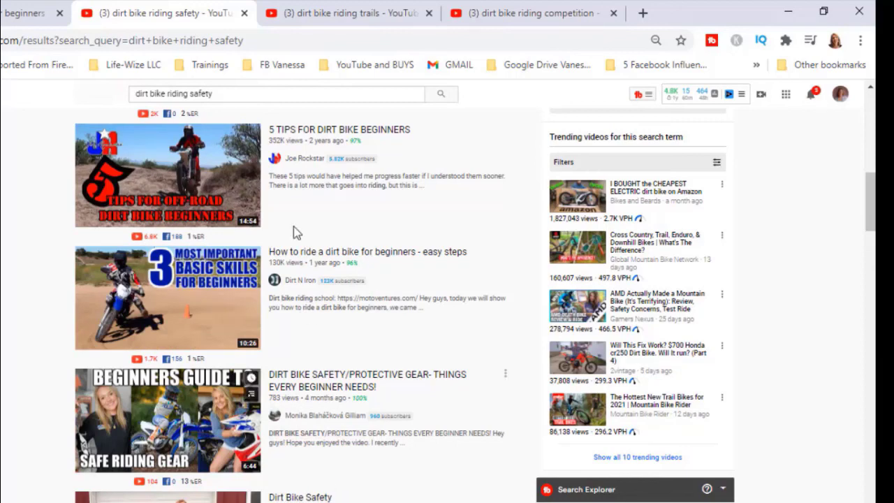
pyautogui.moveTo(376, 140)
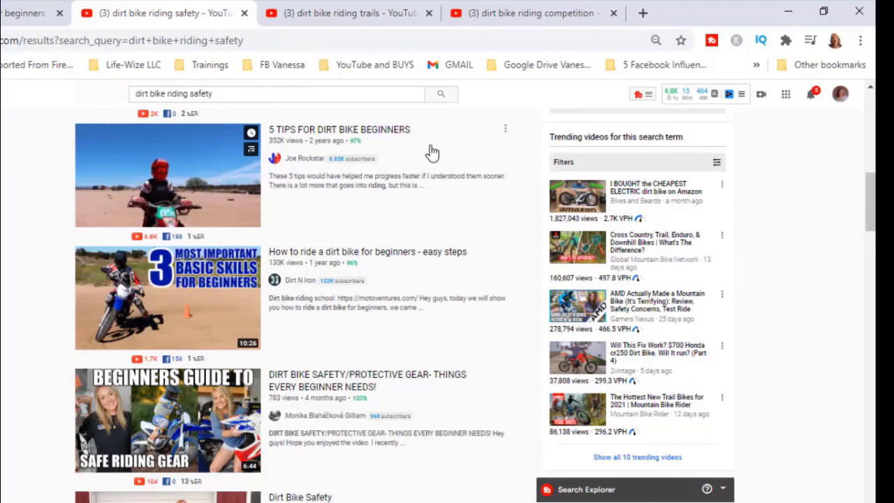
# Compare the Search Explorer keyword scores of the "dirt bike riding trails" and "dirt bike riding competition" searches.
pyautogui.click(320, 17)
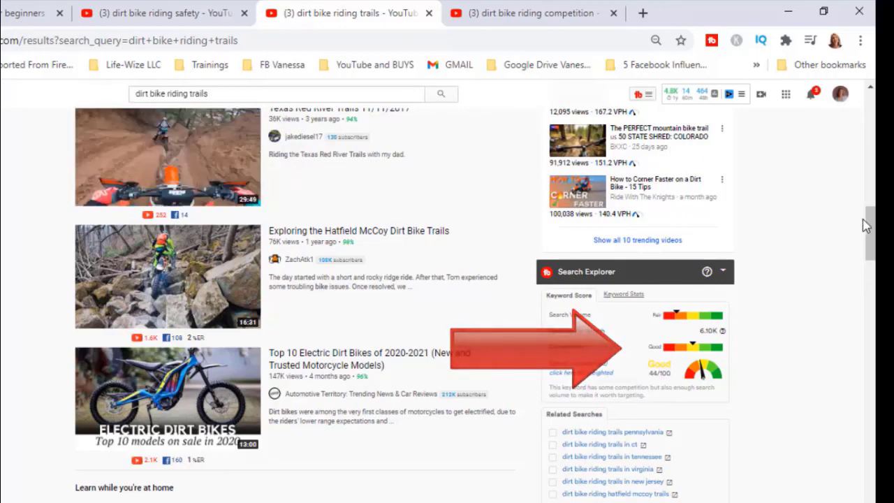
pyautogui.moveTo(870, 233); pyautogui.dragTo(870, 240)
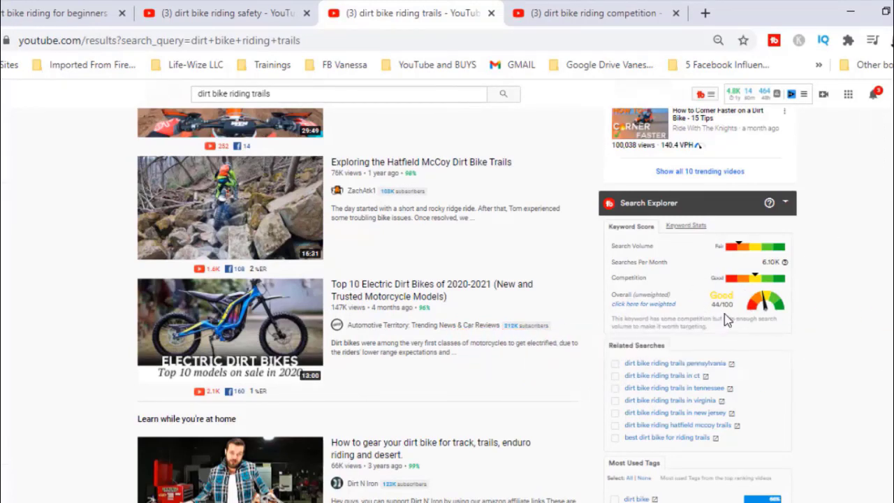
pyautogui.click(576, 18)
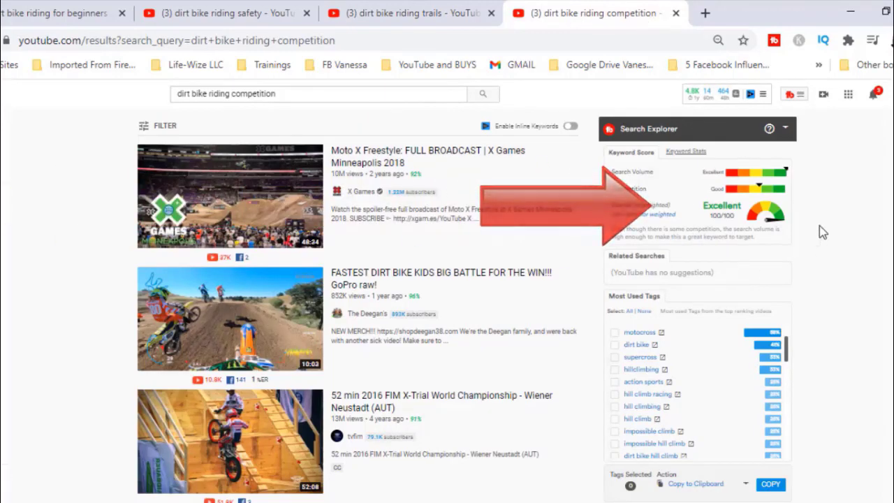
pyautogui.scroll(-1, 467, 305)
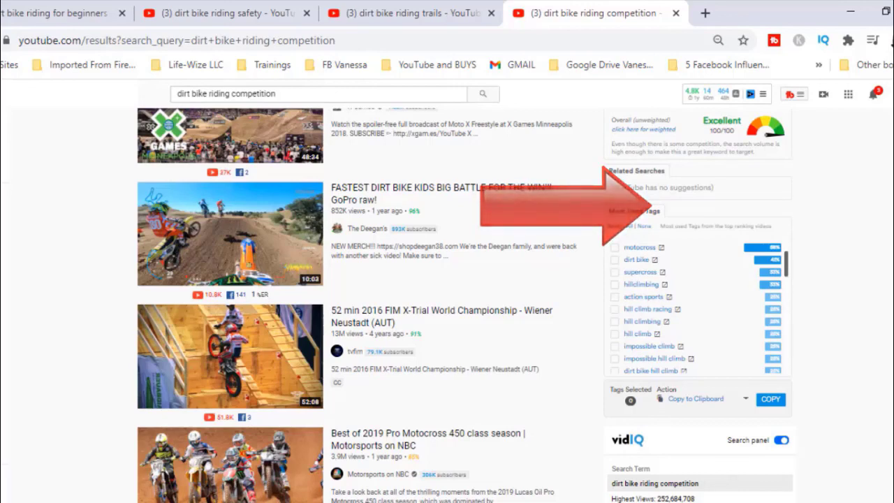
pyautogui.scroll(2, 821, 185)
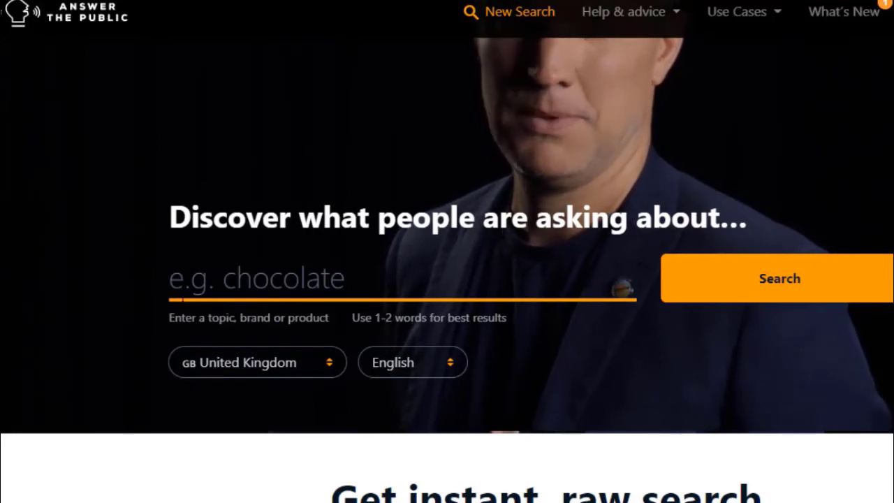
# Switch to AnswerThePublic and enter "dirt bike riding" as the search topic.
pyautogui.click(280, 278)
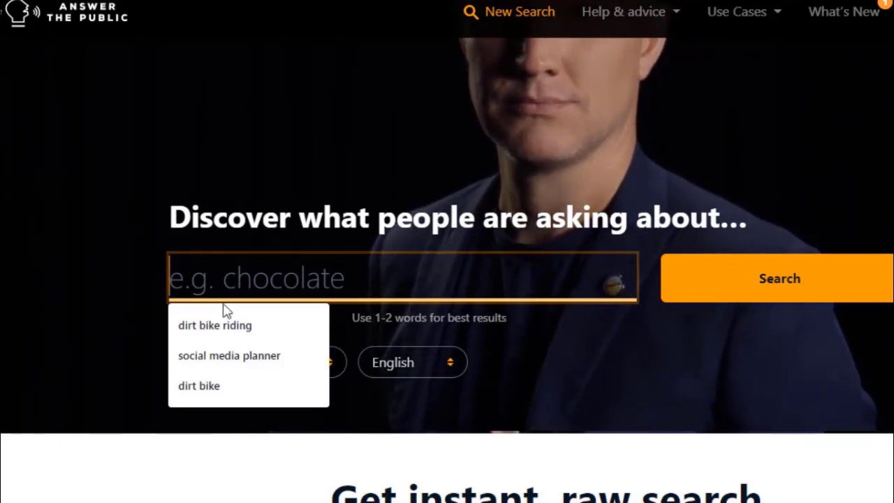
pyautogui.click(251, 330)
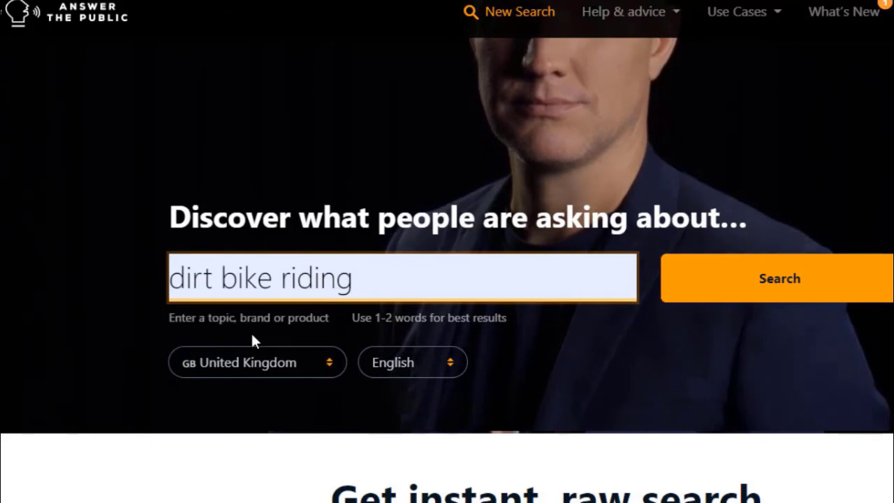
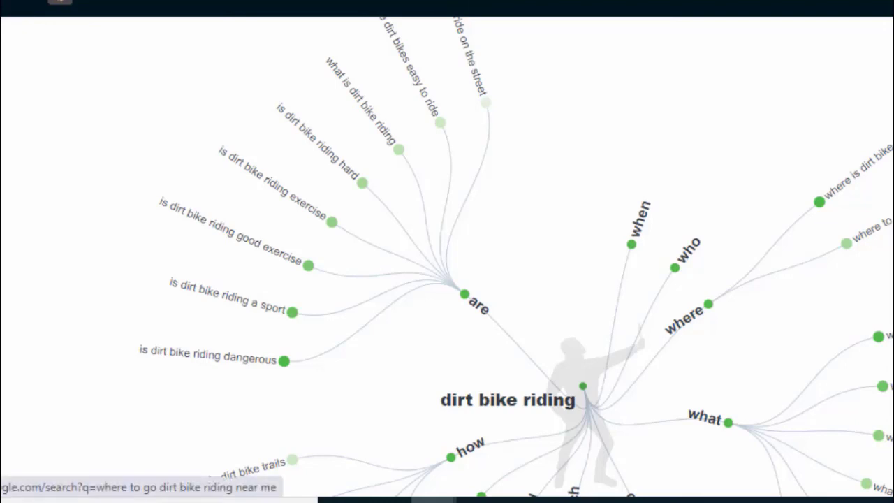
# Examine the questions, prepositions and comparisons visualisations for "dirt bike riding".
pyautogui.scroll(-2, 447, 279)
pyautogui.scroll(-1, 447, 280)
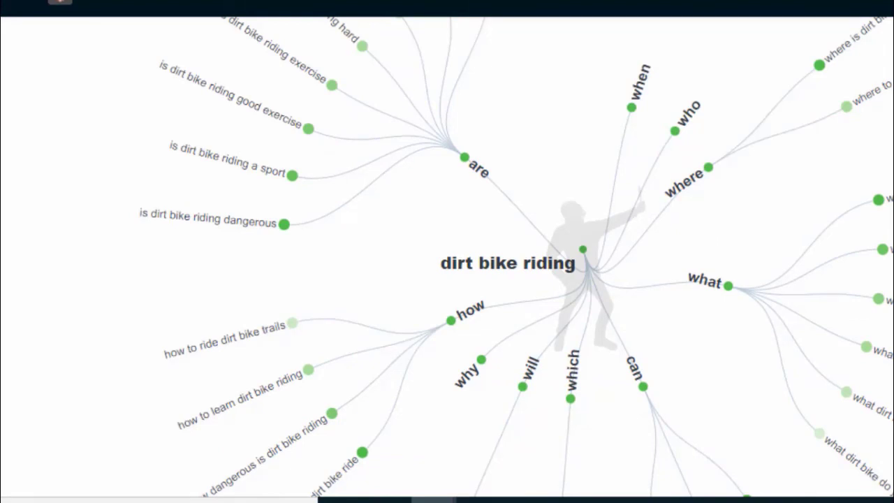
pyautogui.scroll(-2, 447, 279)
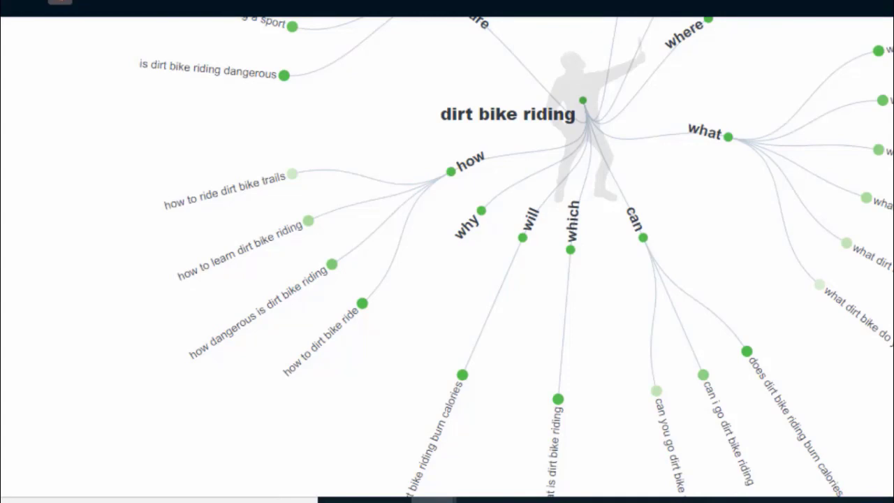
pyautogui.scroll(-5, 447, 279)
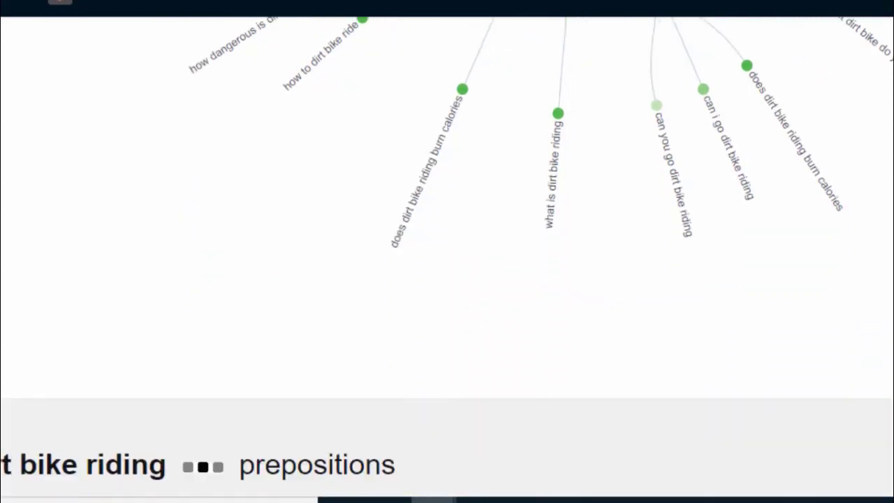
pyautogui.scroll(-6, 447, 279)
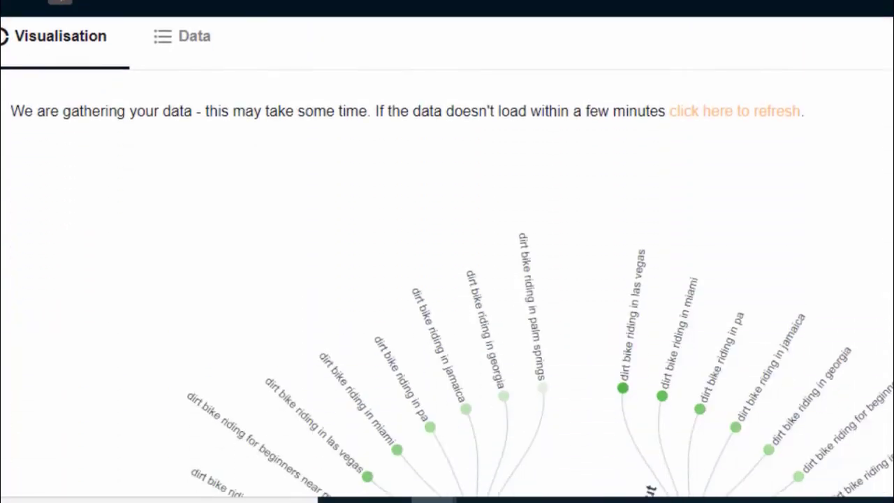
pyautogui.scroll(-4, 447, 280)
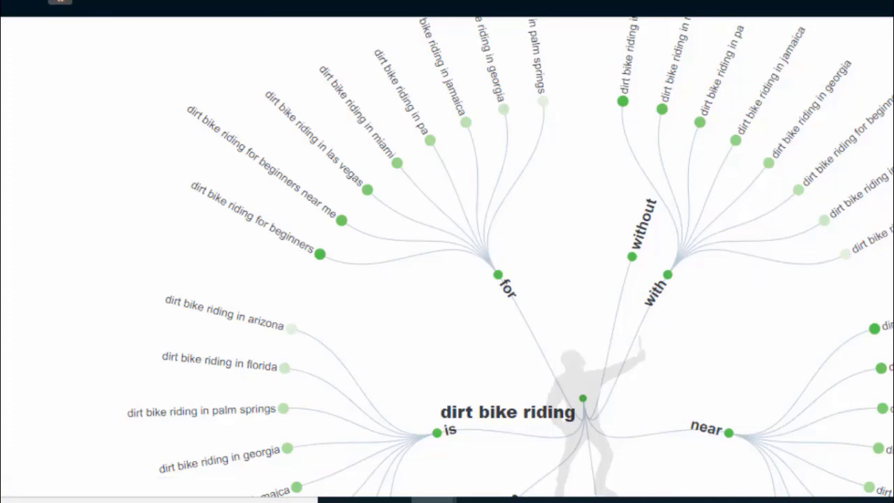
pyautogui.scroll(-7, 447, 251)
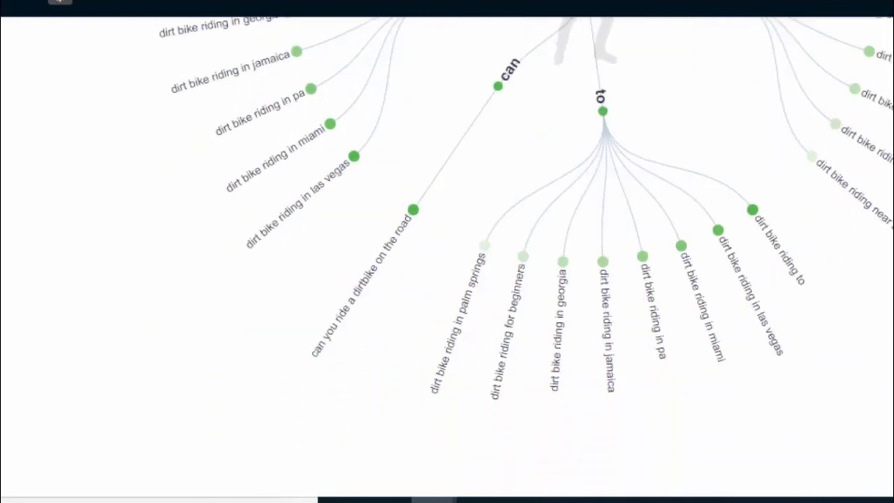
pyautogui.scroll(-8, 447, 251)
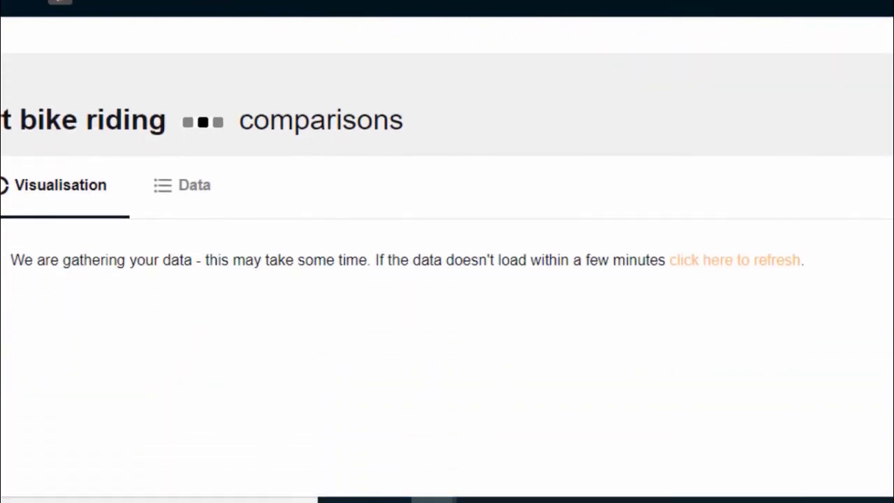
pyautogui.scroll(-4, 446, 251)
pyautogui.scroll(-1, 447, 251)
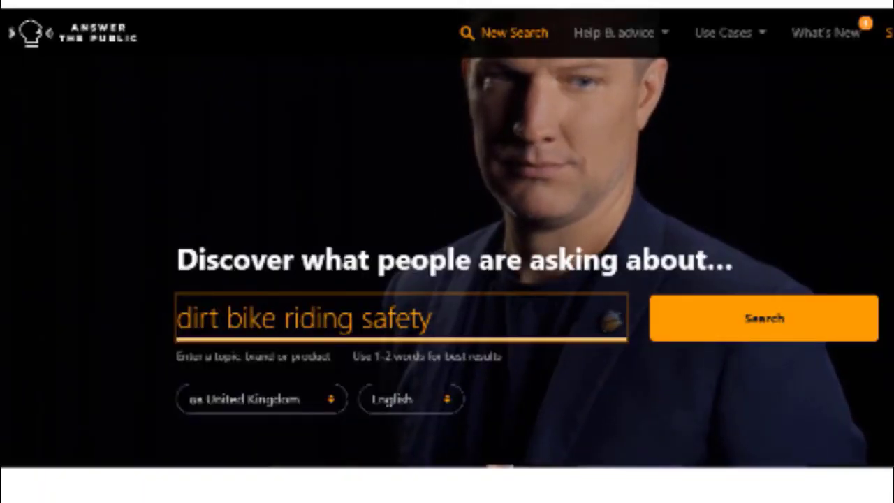
# Search for "dirt bike riding safety" with United Kingdom and English selected, and examine its prepositions and comparisons visualisations.
pyautogui.click(711, 314)
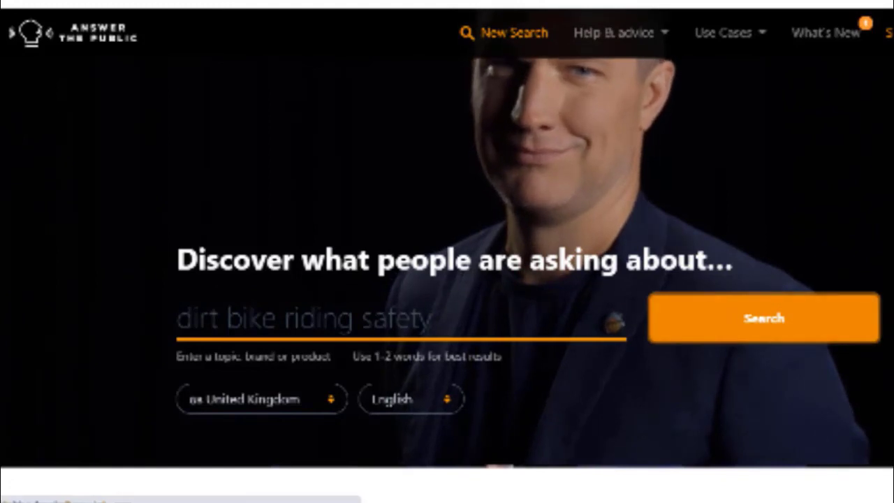
pyautogui.scroll(-1, 447, 251)
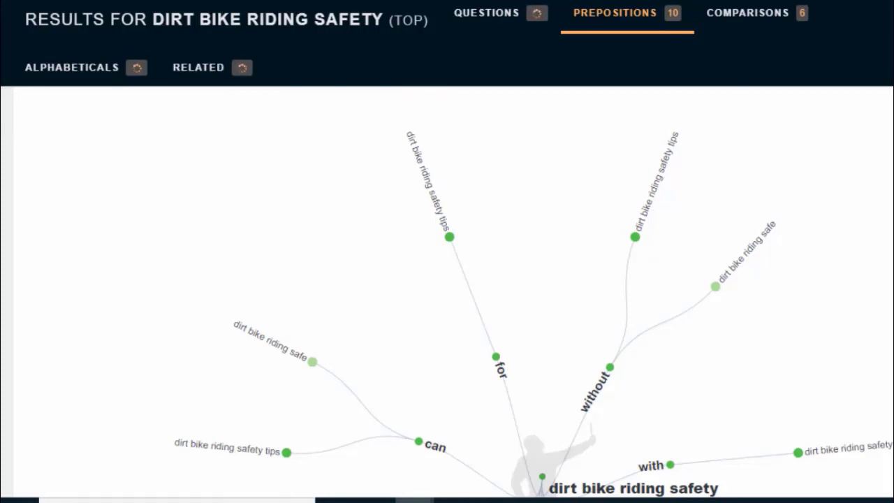
pyautogui.scroll(-4, 447, 293)
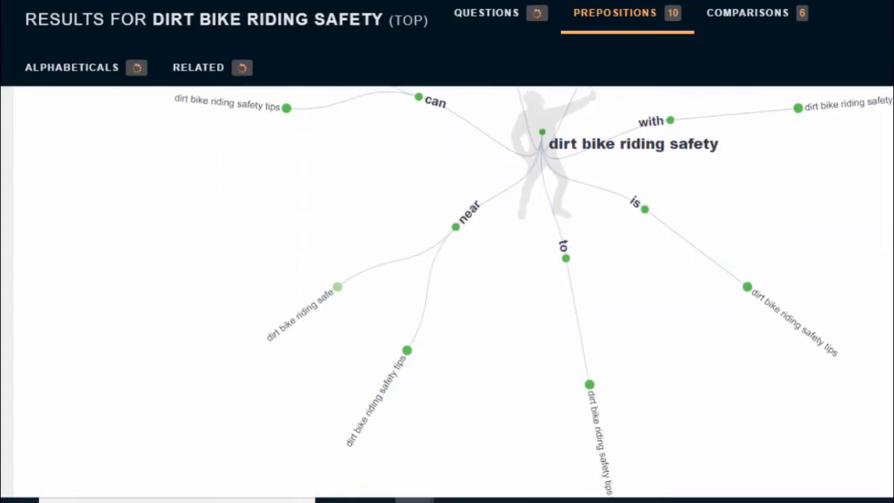
pyautogui.scroll(-2, 447, 293)
pyautogui.scroll(-1, 447, 293)
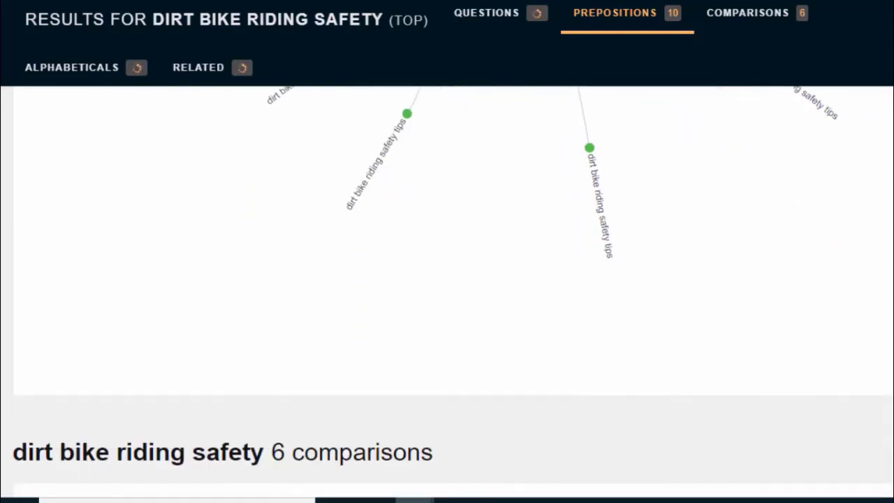
pyautogui.scroll(-1, 447, 293)
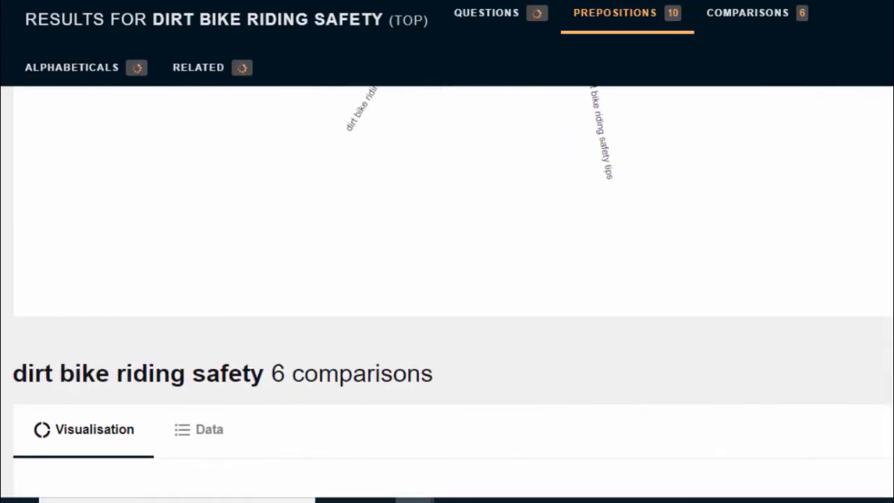
pyautogui.scroll(-4, 447, 294)
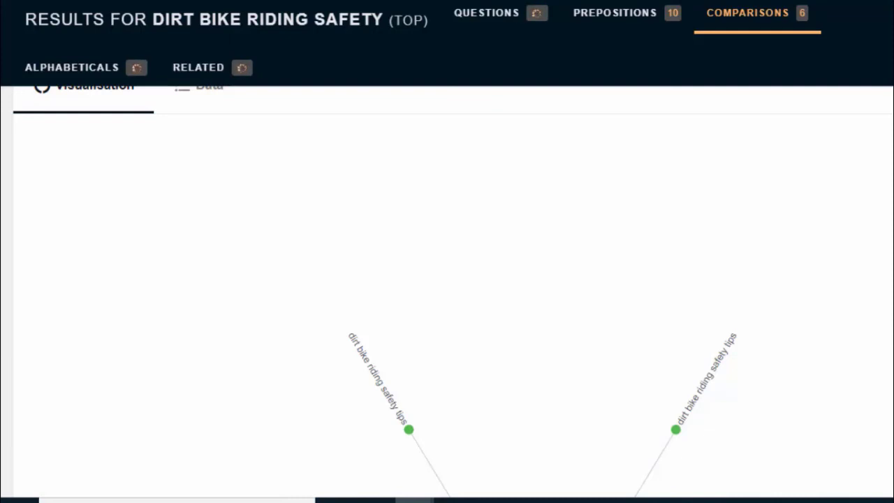
pyautogui.scroll(-7, 454, 293)
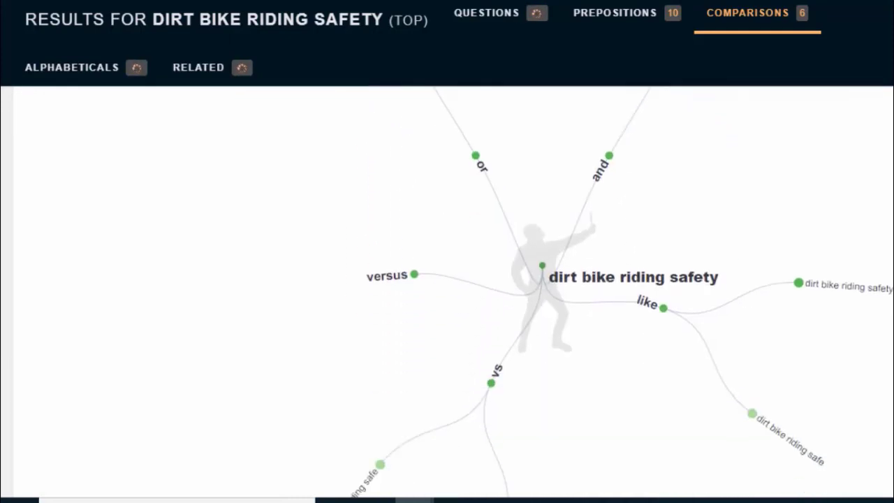
pyautogui.scroll(-3, 454, 293)
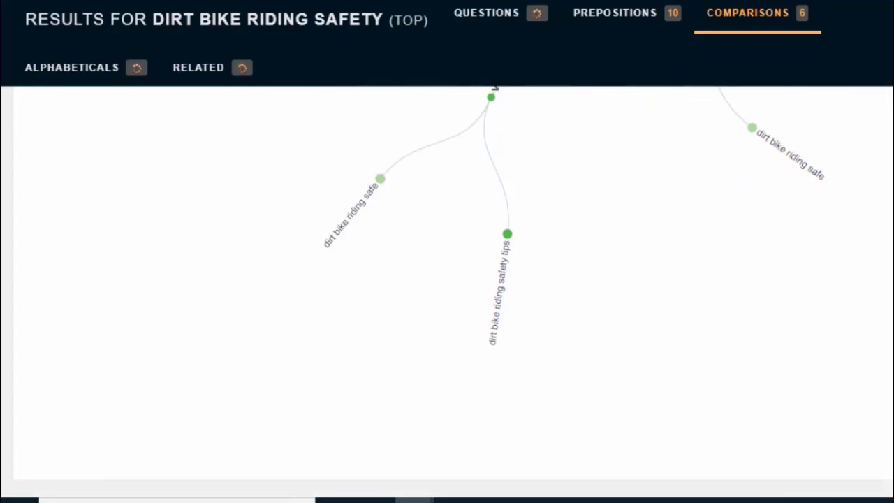
# Go back to the questions visualisation for "dirt bike riding safety" and check it for entries.
pyautogui.scroll(10, 454, 279)
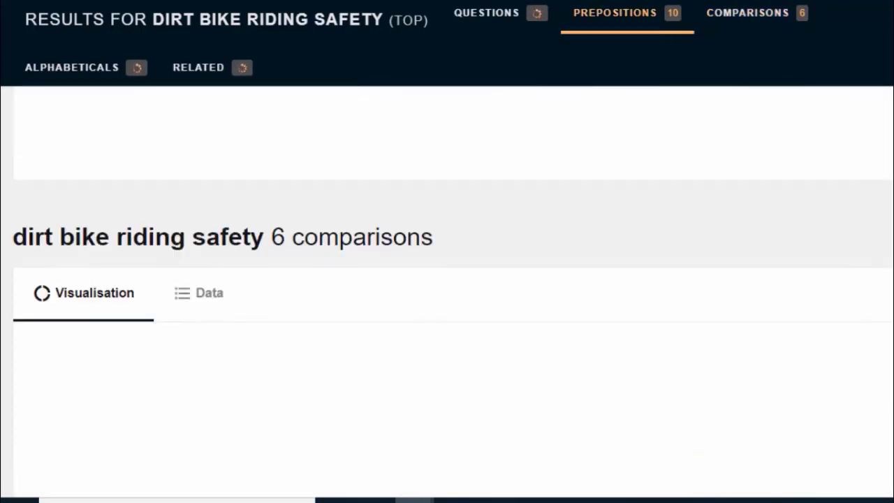
pyautogui.scroll(10, 454, 280)
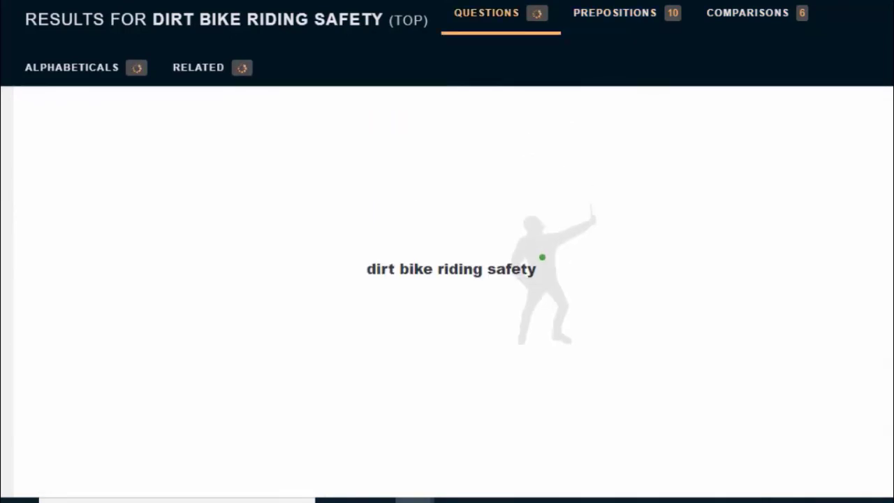
pyautogui.scroll(-3, 454, 279)
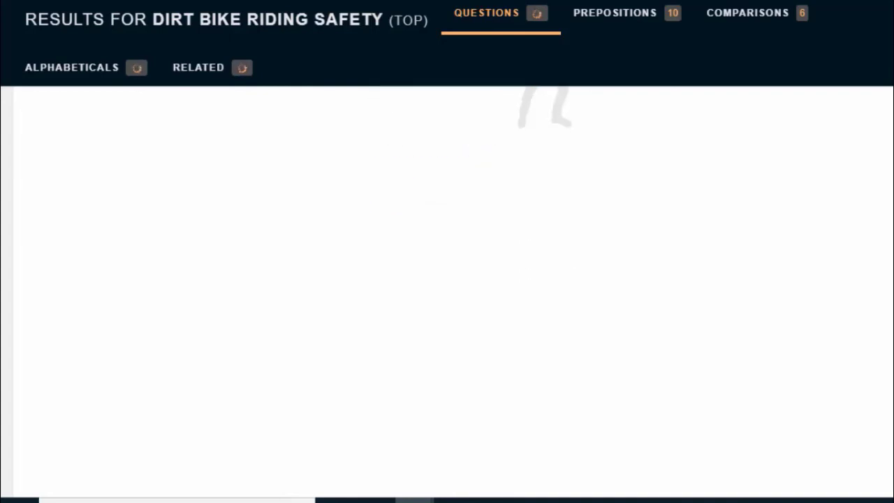